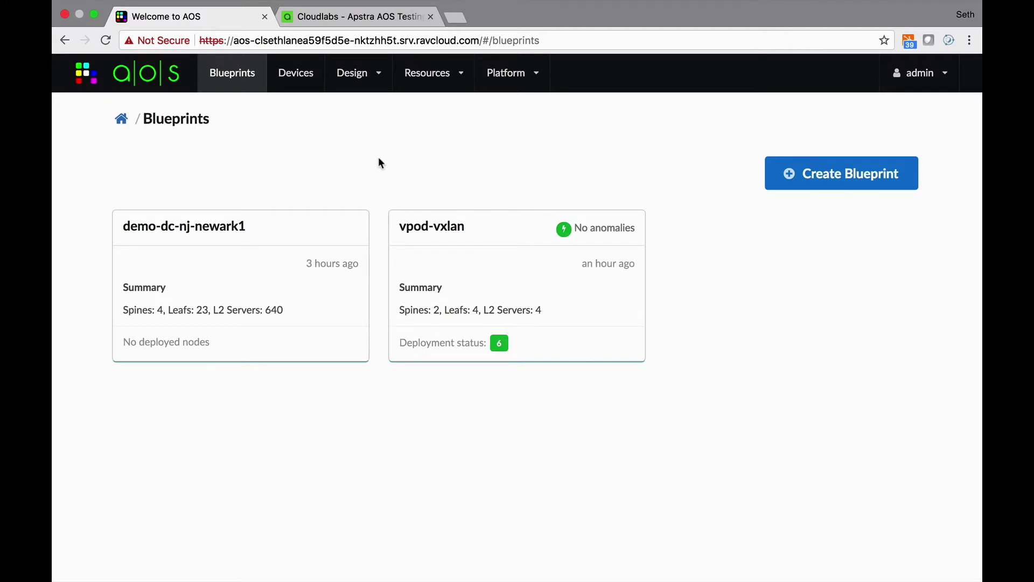
Step: Open the vpod-vxlan blueprint dashboard from the blueprint list
{"action": "left_click", "coordinate": [441, 237]}
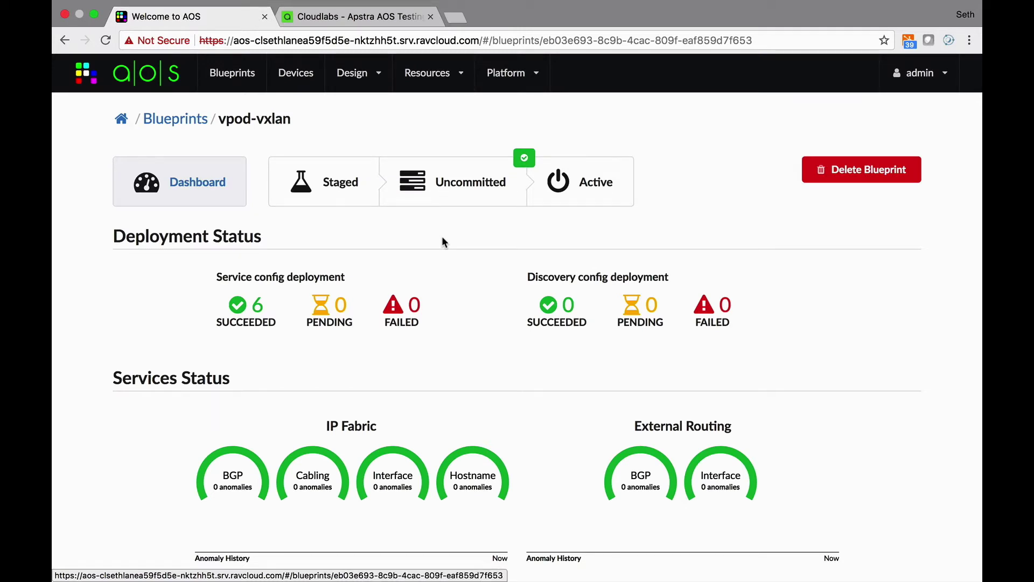
Step: Scroll the vpod-vxlan gauges to confirm zero anomalies, then switch to the Cloudlabs lab page
{"action": "scroll", "coordinate": [441, 241], "scroll_direction": "down", "scroll_amount": 3}
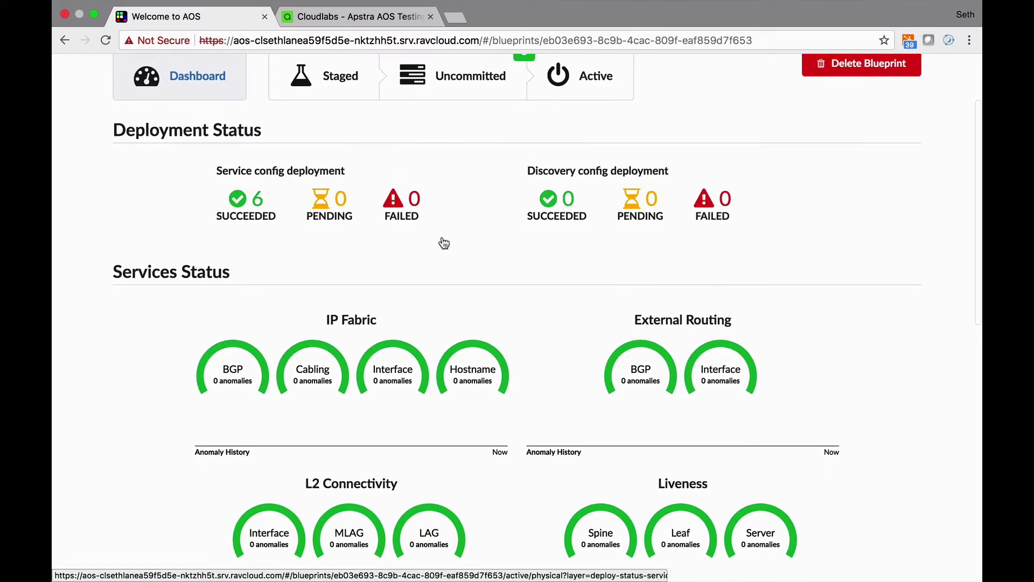
{"action": "scroll", "coordinate": [511, 313], "scroll_direction": "down", "scroll_amount": 3}
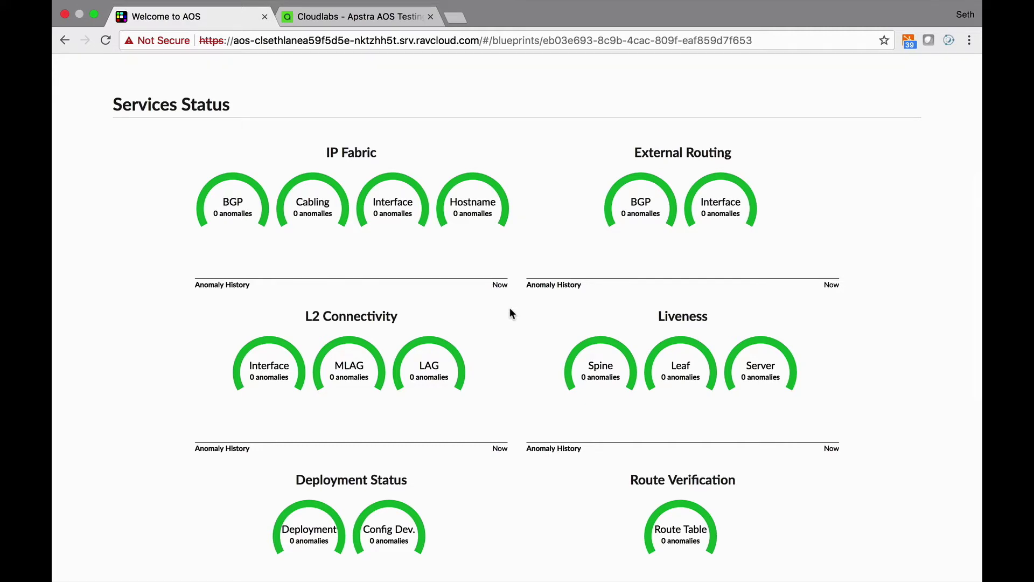
{"action": "scroll", "coordinate": [510, 313], "scroll_direction": "down", "scroll_amount": 1}
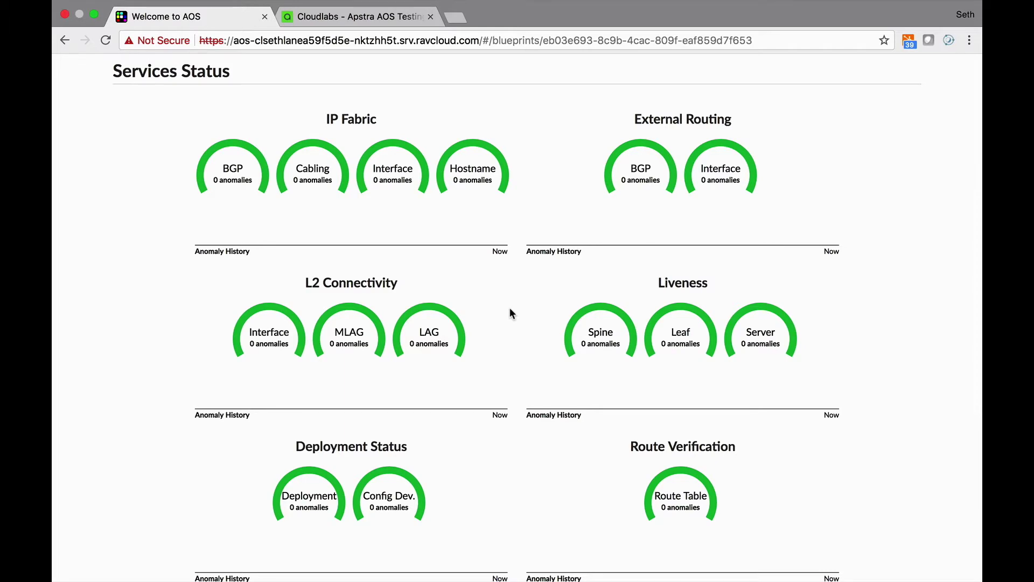
{"action": "scroll", "coordinate": [509, 309], "scroll_direction": "up", "scroll_amount": 3}
{"action": "scroll", "coordinate": [512, 314], "scroll_direction": "up", "scroll_amount": 3}
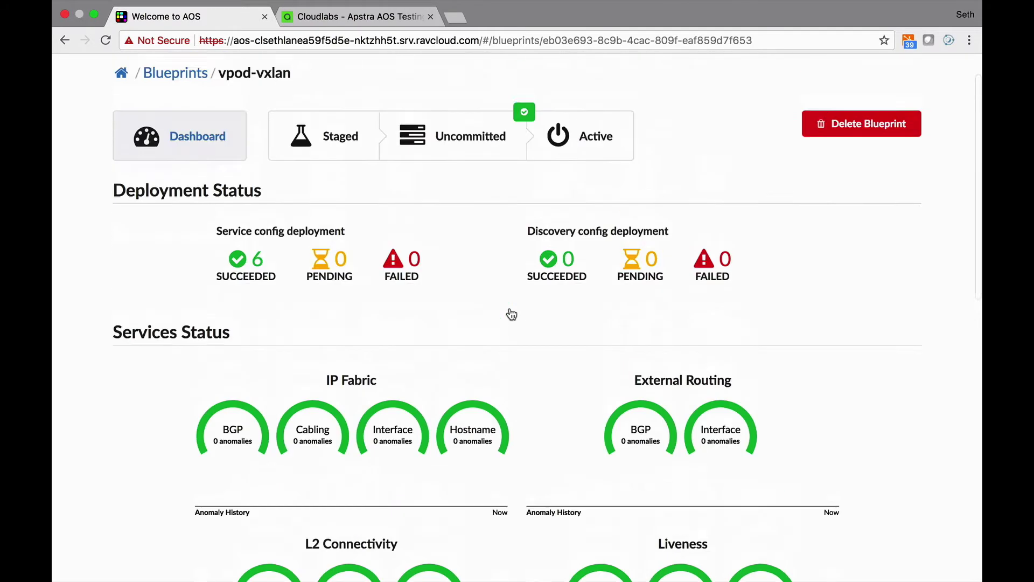
{"action": "scroll", "coordinate": [512, 314], "scroll_direction": "down", "scroll_amount": 3}
{"action": "scroll", "coordinate": [510, 314], "scroll_direction": "down", "scroll_amount": 5}
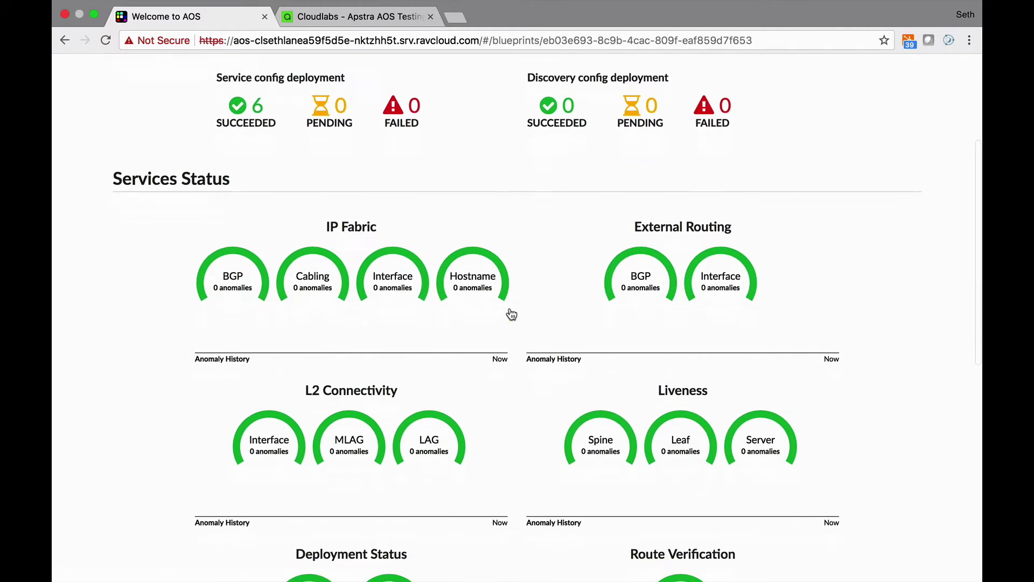
{"action": "scroll", "coordinate": [510, 313], "scroll_direction": "down", "scroll_amount": 1}
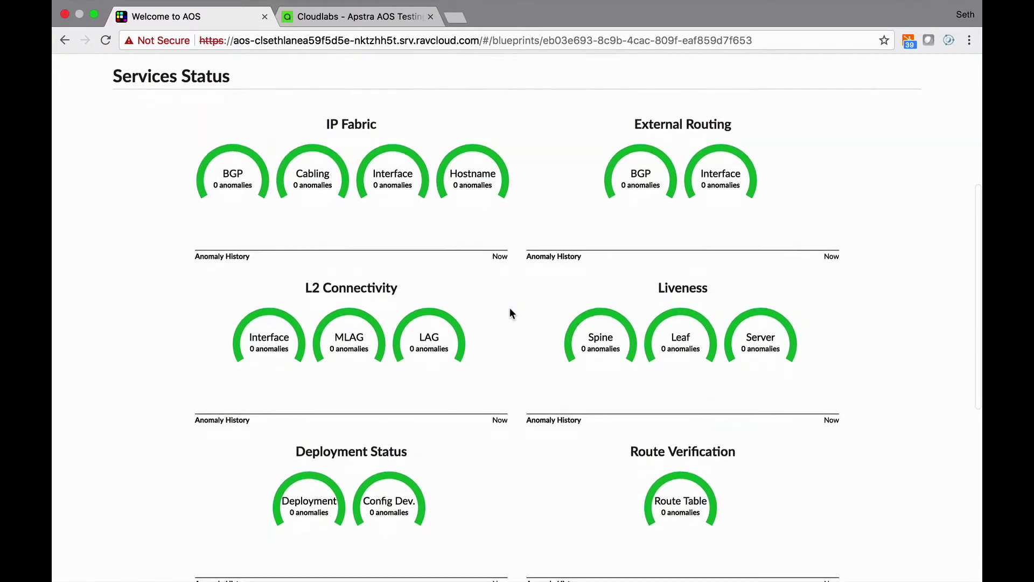
{"action": "left_click", "coordinate": [337, 17]}
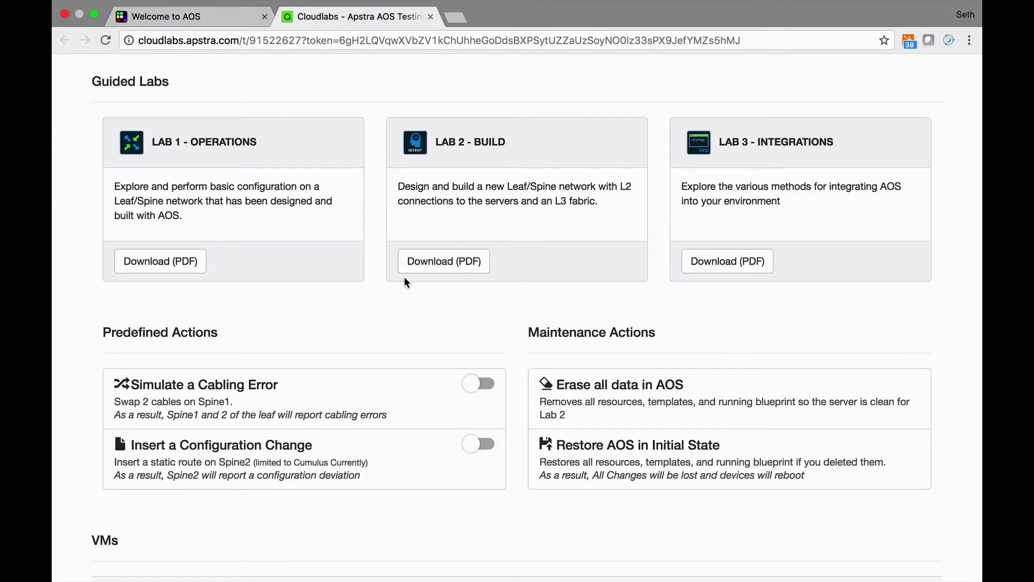
Step: Enable the Spine1 cabling error and Spine2 configuration change simulations, then return to AOS
{"action": "left_click", "coordinate": [483, 384]}
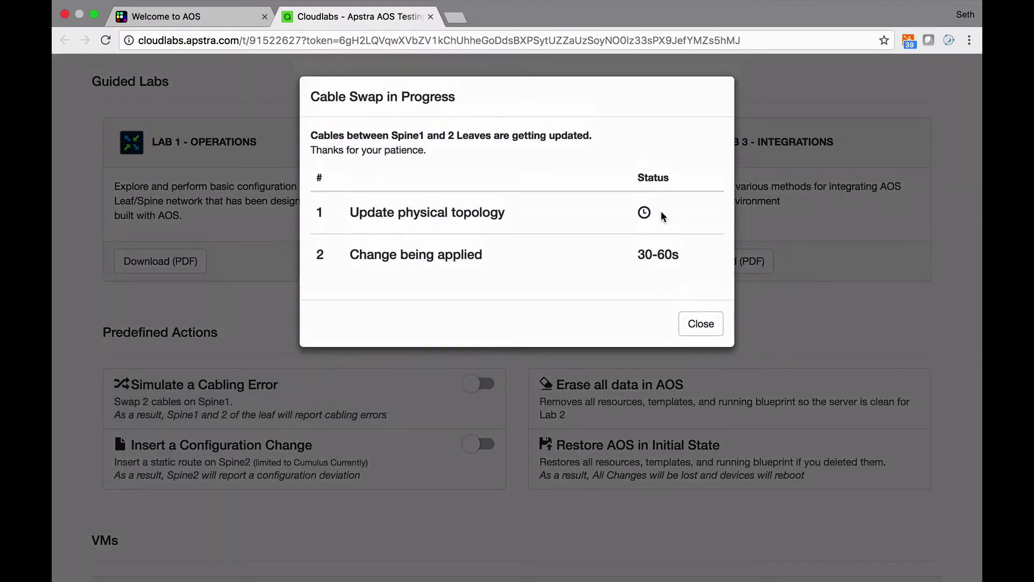
{"action": "left_click", "coordinate": [700, 327]}
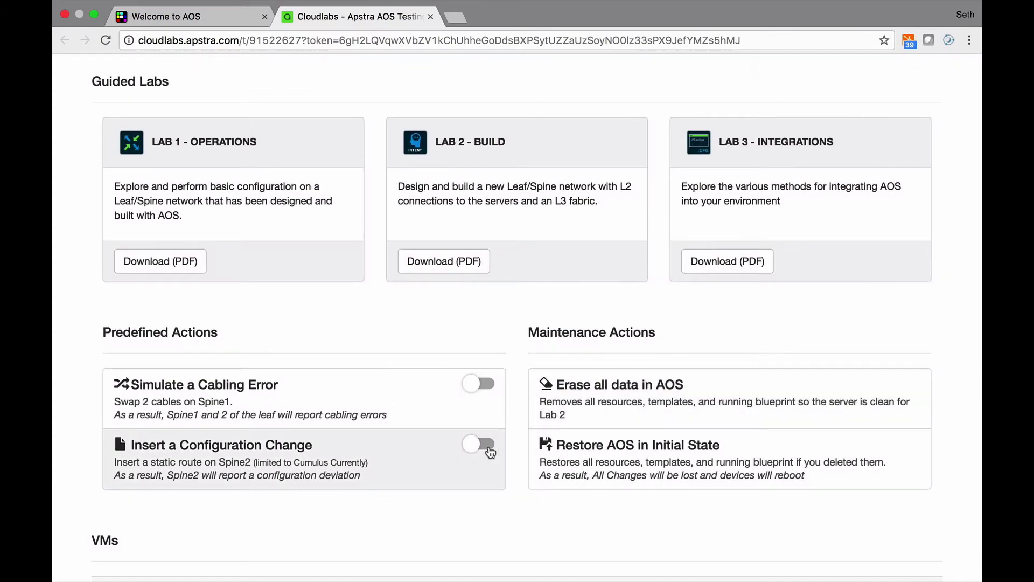
{"action": "left_click", "coordinate": [485, 444]}
{"action": "left_click", "coordinate": [695, 277]}
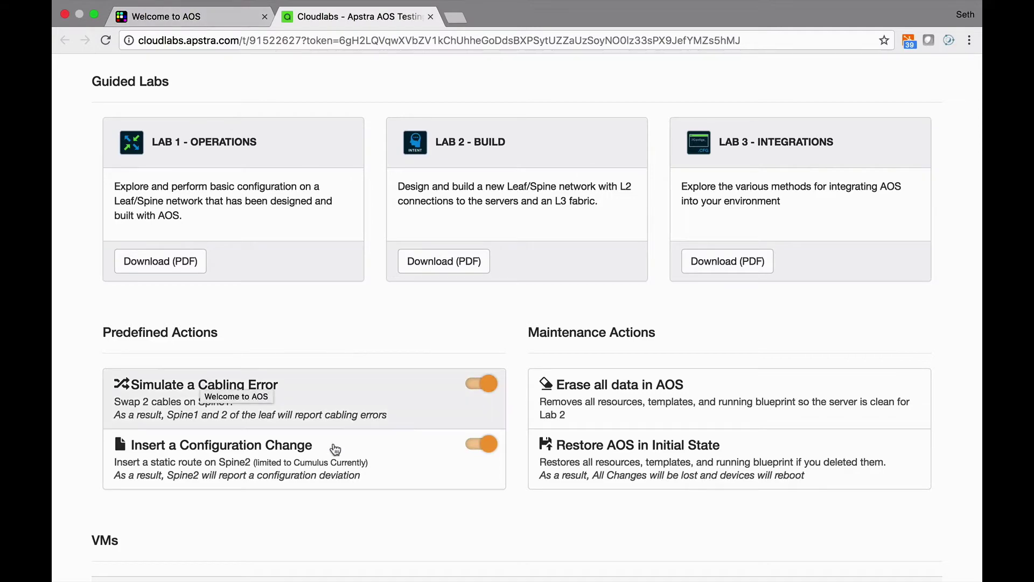
{"action": "left_click", "coordinate": [235, 13]}
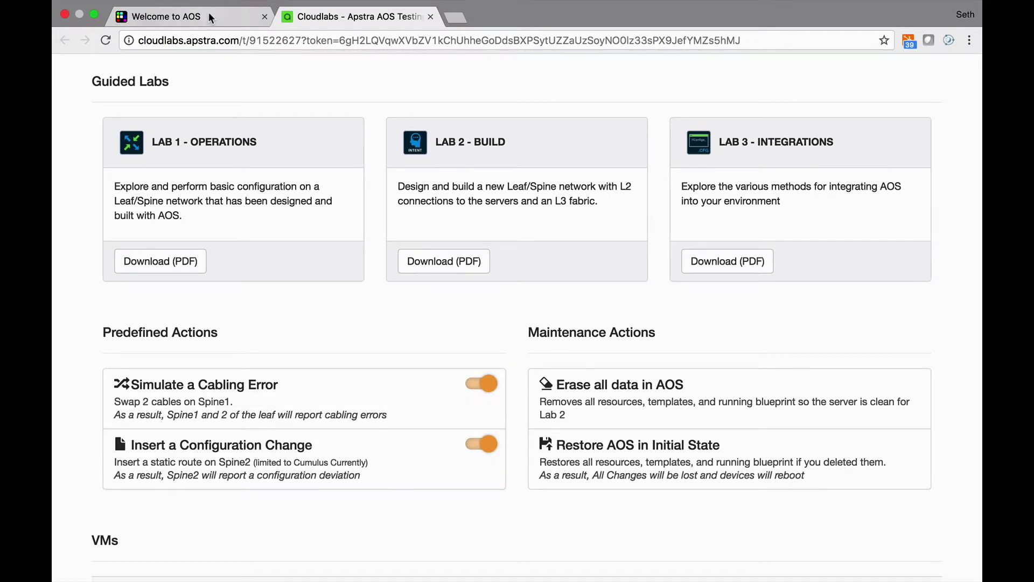
Step: Review the red BGP, Cabling, Config Dev and Route Table gauges and the Nodes Status breakdown
{"action": "scroll", "coordinate": [546, 290], "scroll_direction": "up", "scroll_amount": 3}
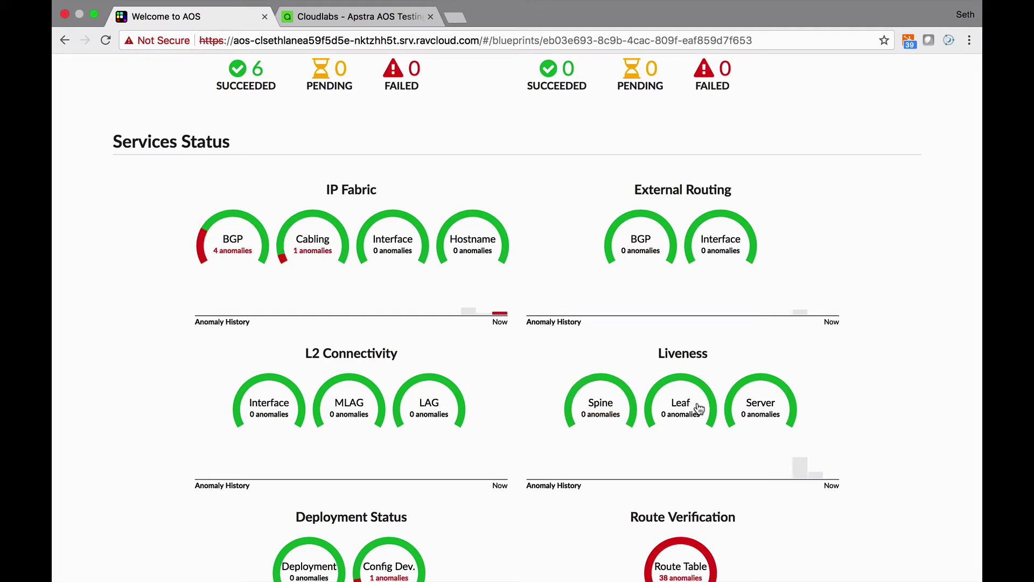
{"action": "scroll", "coordinate": [699, 409], "scroll_direction": "down", "scroll_amount": 3}
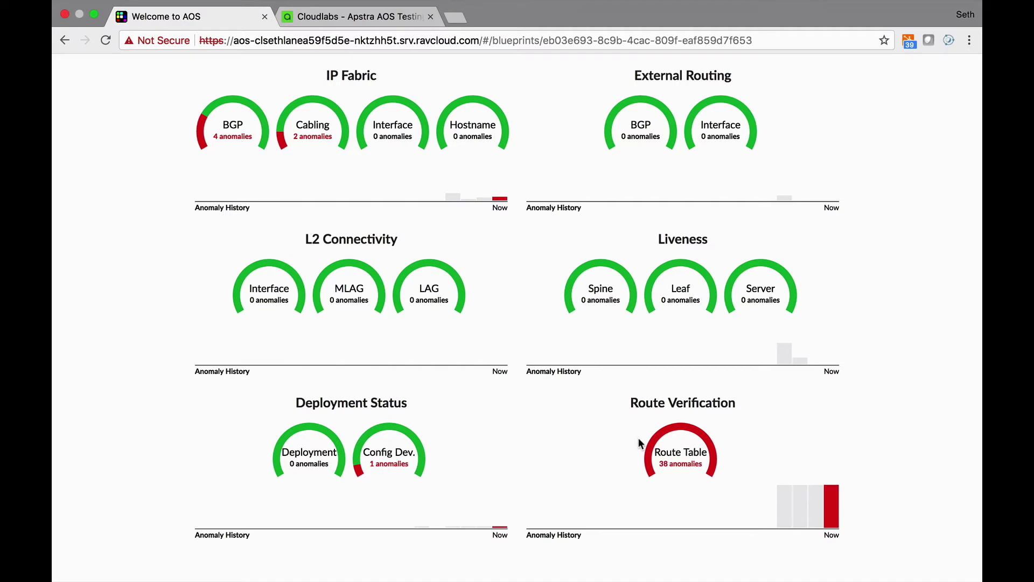
{"action": "scroll", "coordinate": [638, 437], "scroll_direction": "up", "scroll_amount": 3}
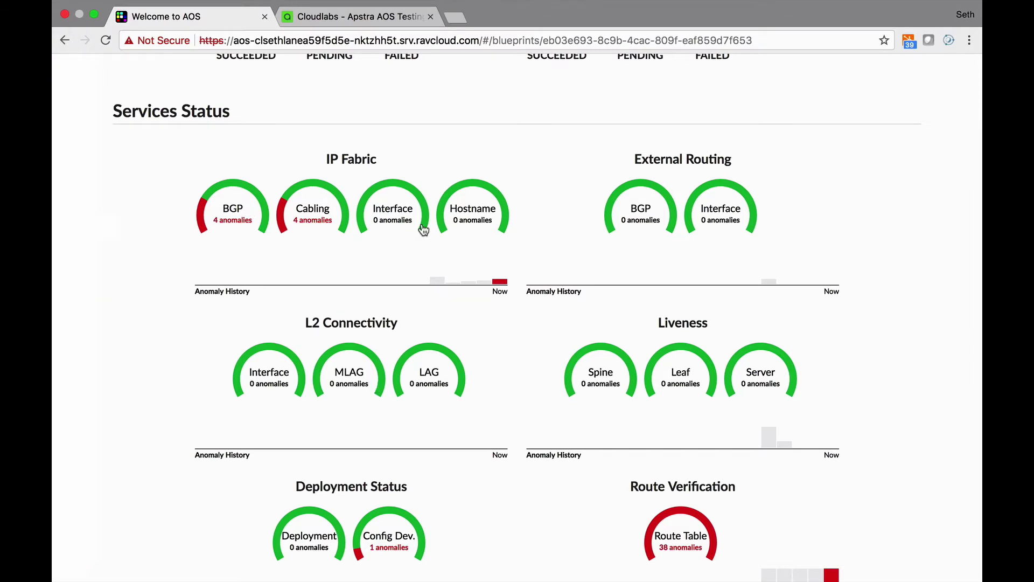
{"action": "scroll", "coordinate": [584, 387], "scroll_direction": "up", "scroll_amount": 3}
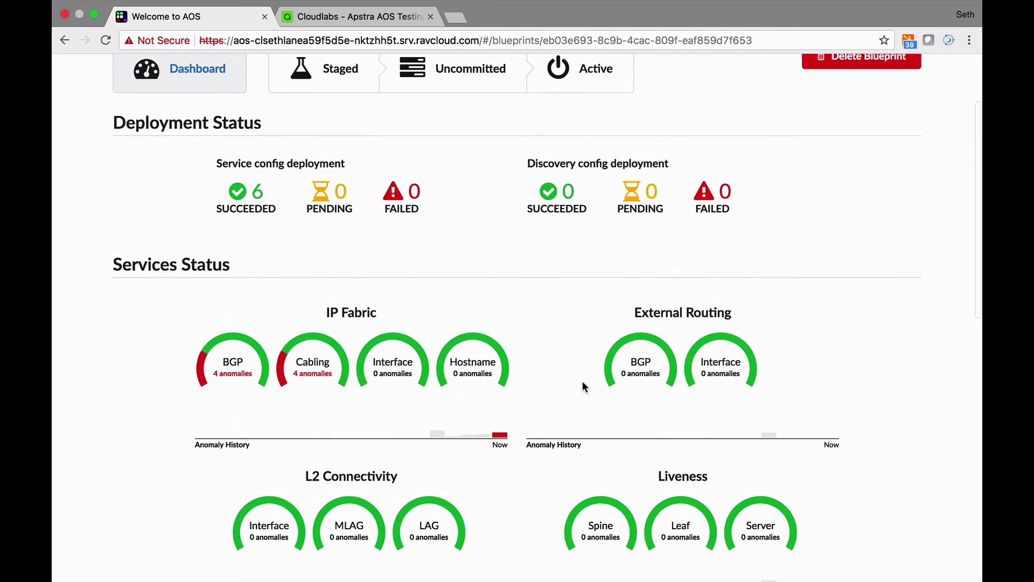
{"action": "scroll", "coordinate": [584, 386], "scroll_direction": "down", "scroll_amount": 6}
{"action": "scroll", "coordinate": [583, 380], "scroll_direction": "down", "scroll_amount": 5}
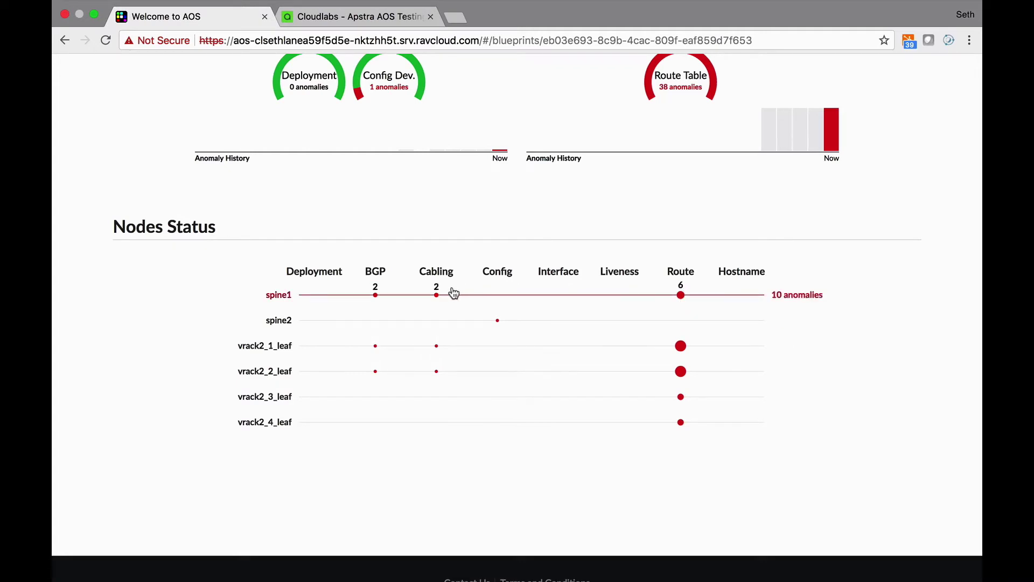
Step: List spine1's anomalies and glance at the physical topology with anomalies marked
{"action": "left_click", "coordinate": [437, 296]}
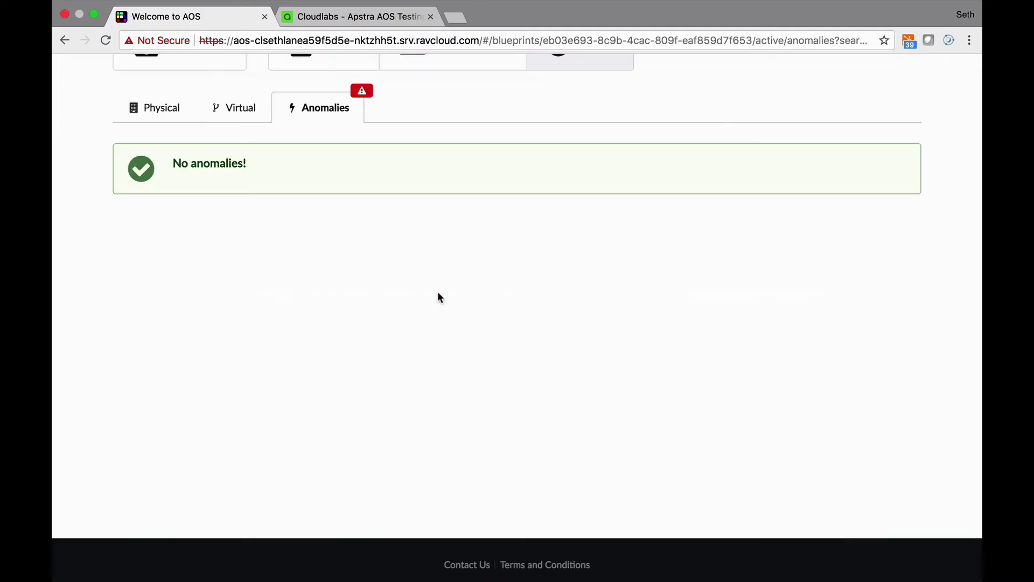
{"action": "scroll", "coordinate": [439, 298], "scroll_direction": "down", "scroll_amount": 1}
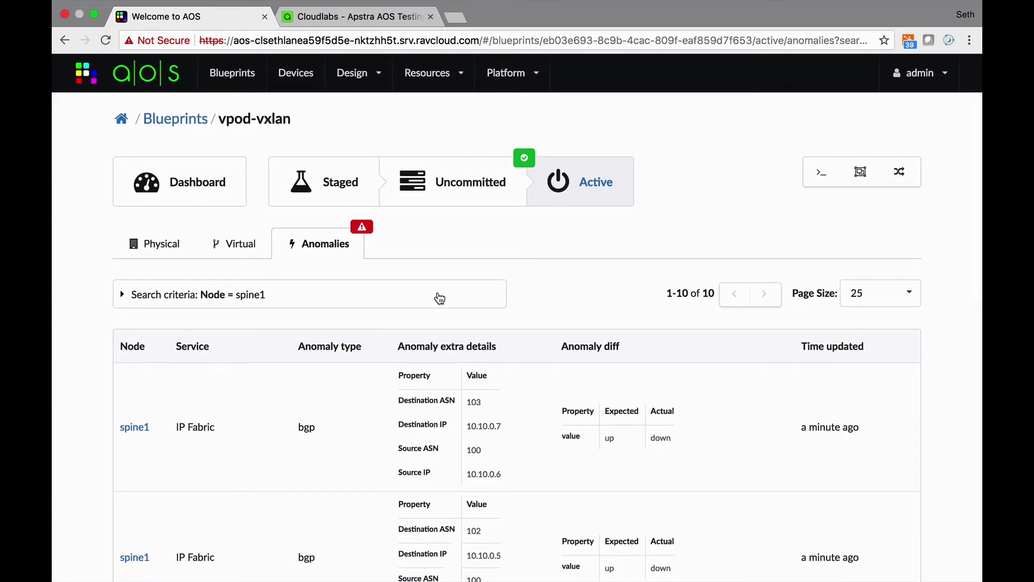
{"action": "left_click", "coordinate": [162, 244]}
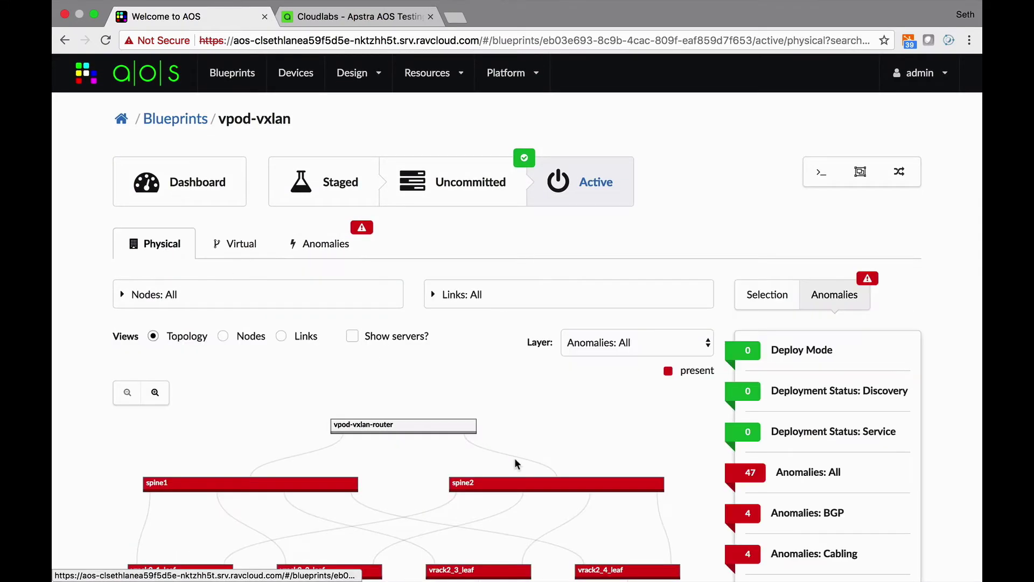
{"action": "scroll", "coordinate": [515, 458], "scroll_direction": "down", "scroll_amount": 5}
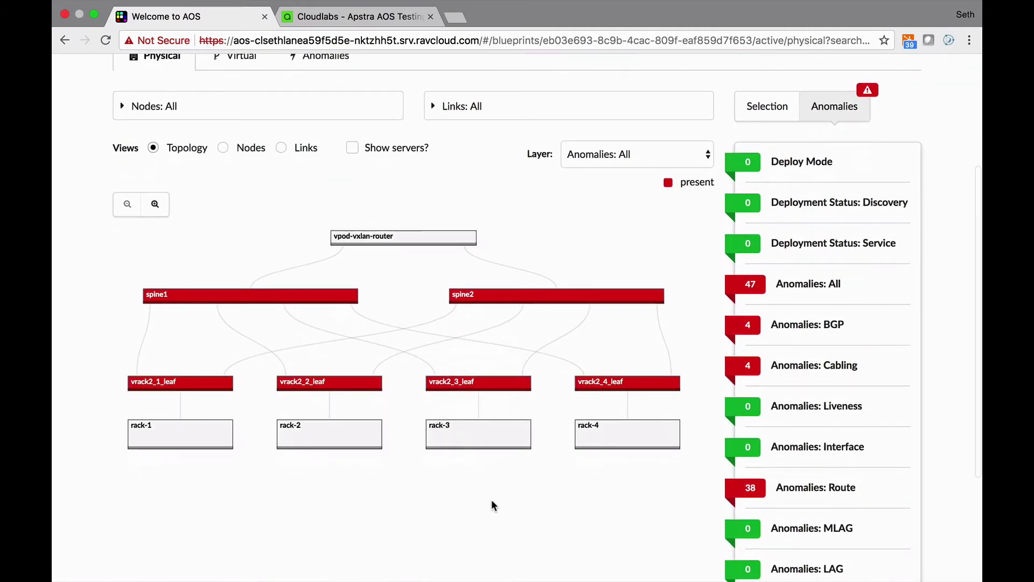
{"action": "scroll", "coordinate": [494, 505], "scroll_direction": "up", "scroll_amount": 4}
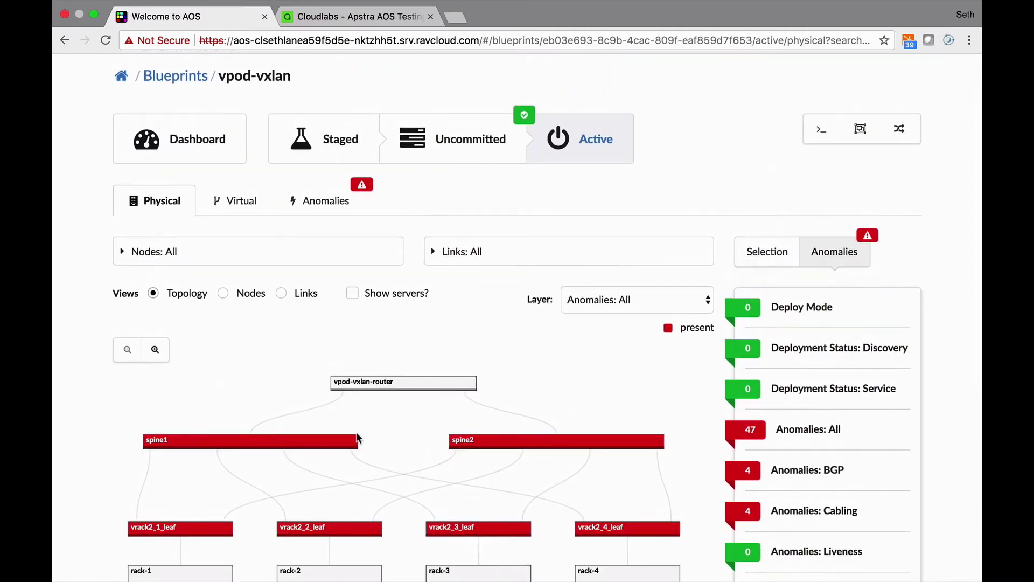
{"action": "left_click", "coordinate": [325, 203]}
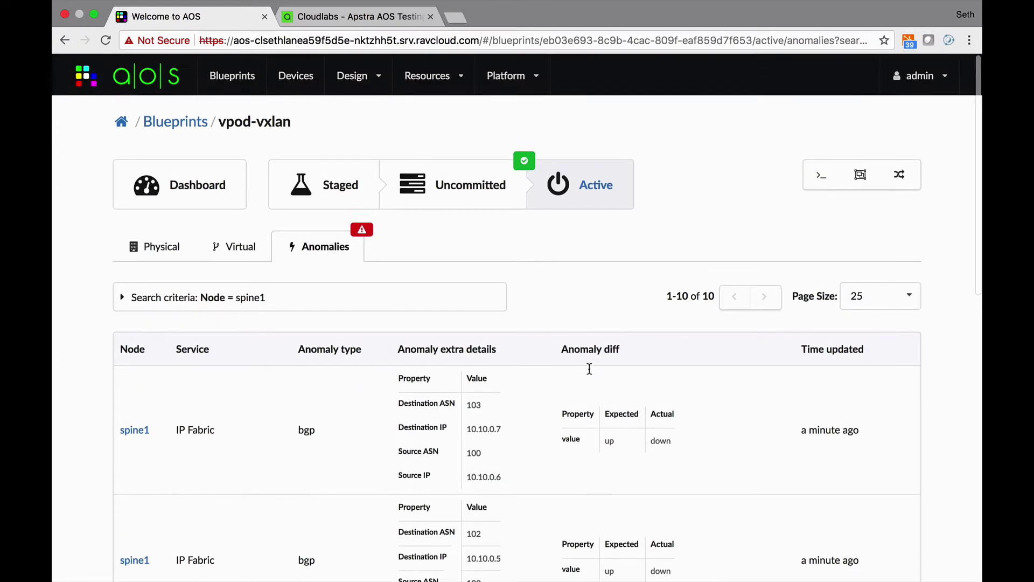
{"action": "scroll", "coordinate": [587, 366], "scroll_direction": "up", "scroll_amount": 2}
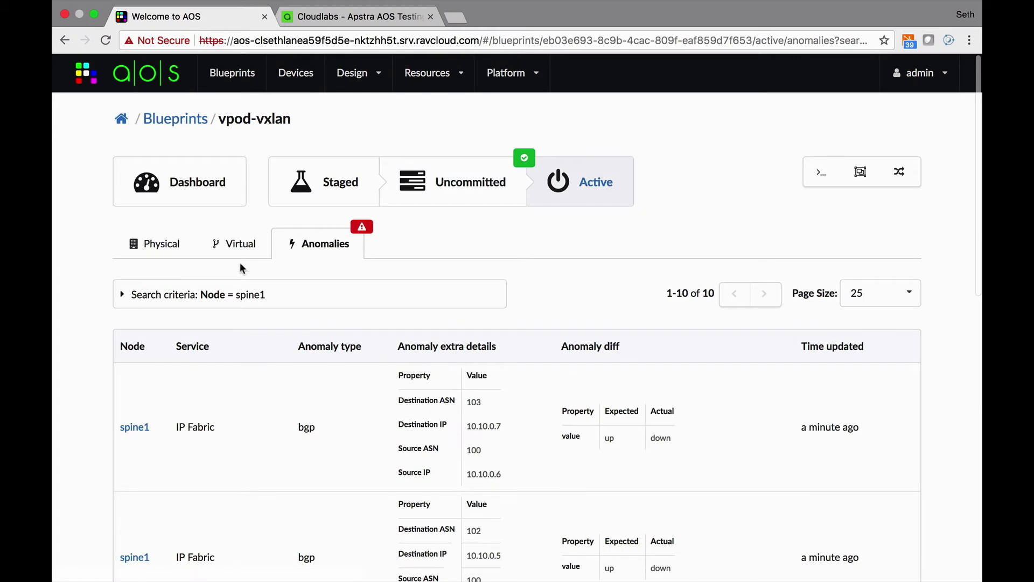
Step: Show the physical topology with the Selection details panel and select spine1
{"action": "left_click", "coordinate": [156, 244]}
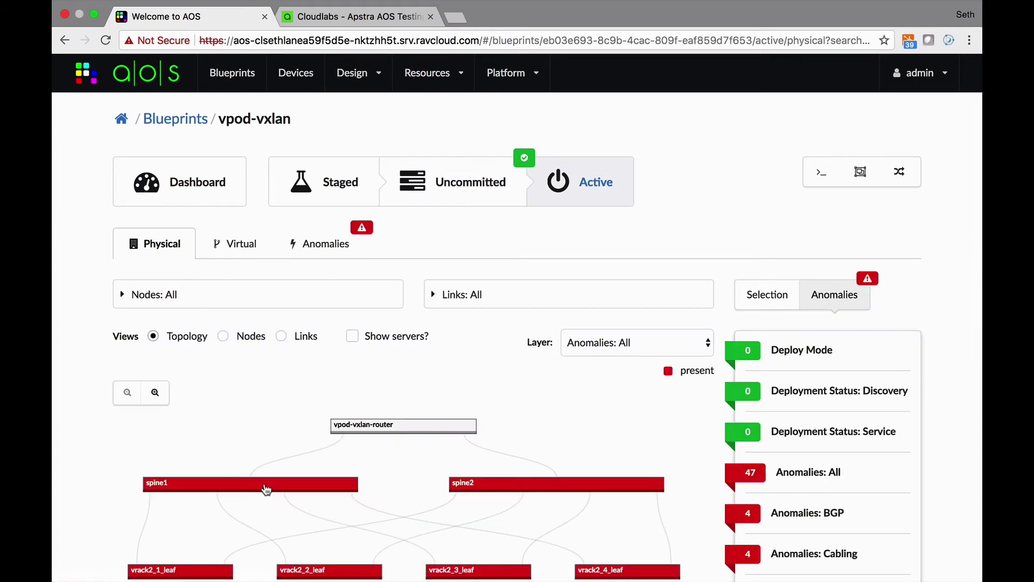
{"action": "left_click", "coordinate": [265, 487]}
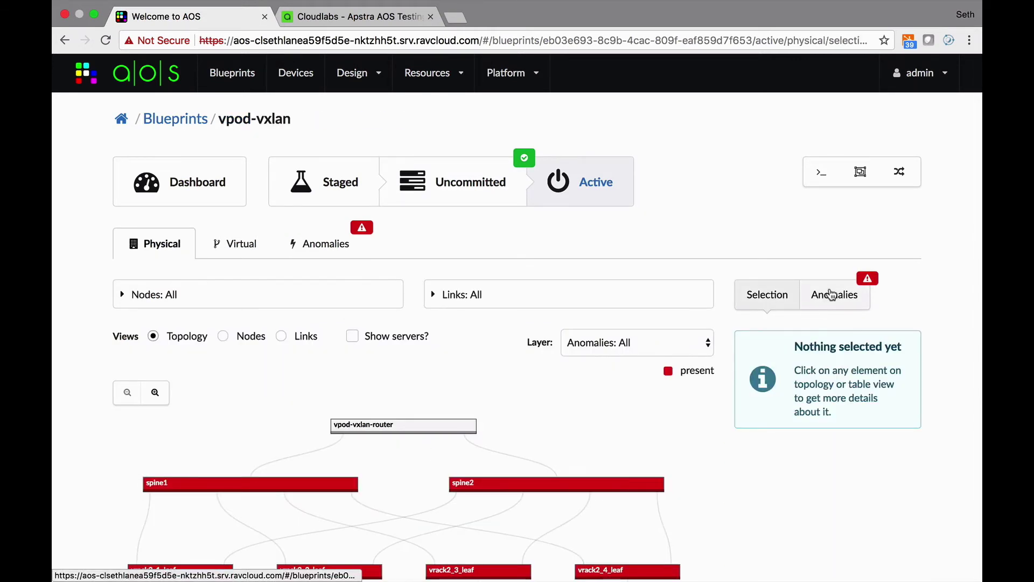
{"action": "scroll", "coordinate": [593, 431], "scroll_direction": "down", "scroll_amount": 3}
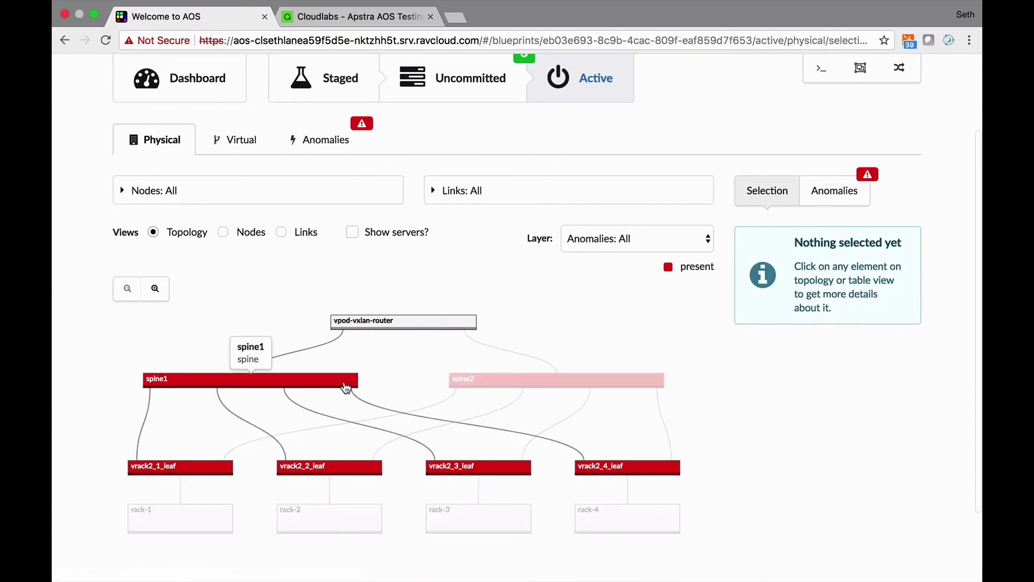
{"action": "left_click", "coordinate": [346, 387]}
Step: Inspect spine1's node page showing swp1/swp2 links violating intent, then return to vpod-vxlan
{"action": "left_click", "coordinate": [754, 234]}
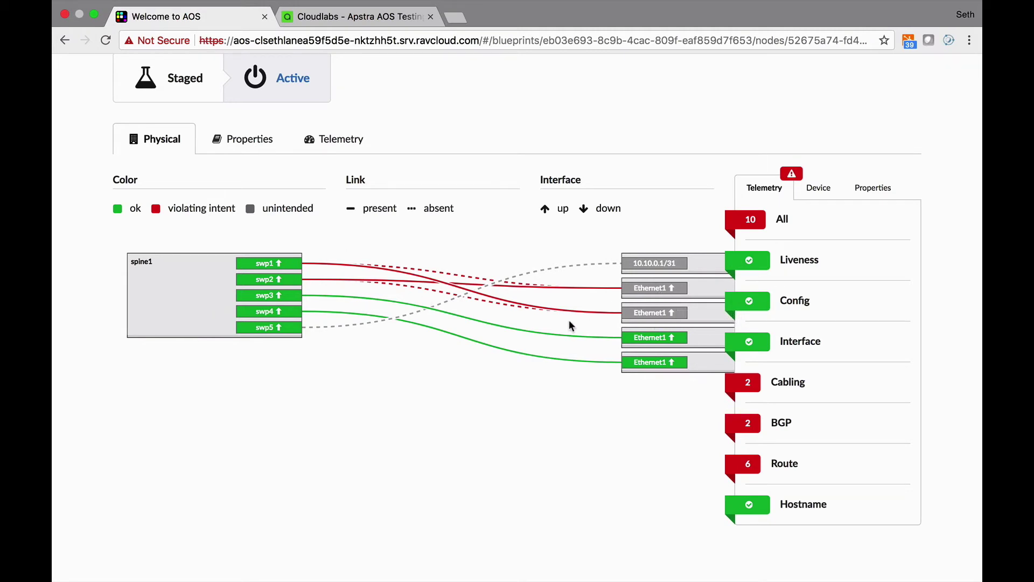
{"action": "scroll", "coordinate": [598, 443], "scroll_direction": "up", "scroll_amount": 3}
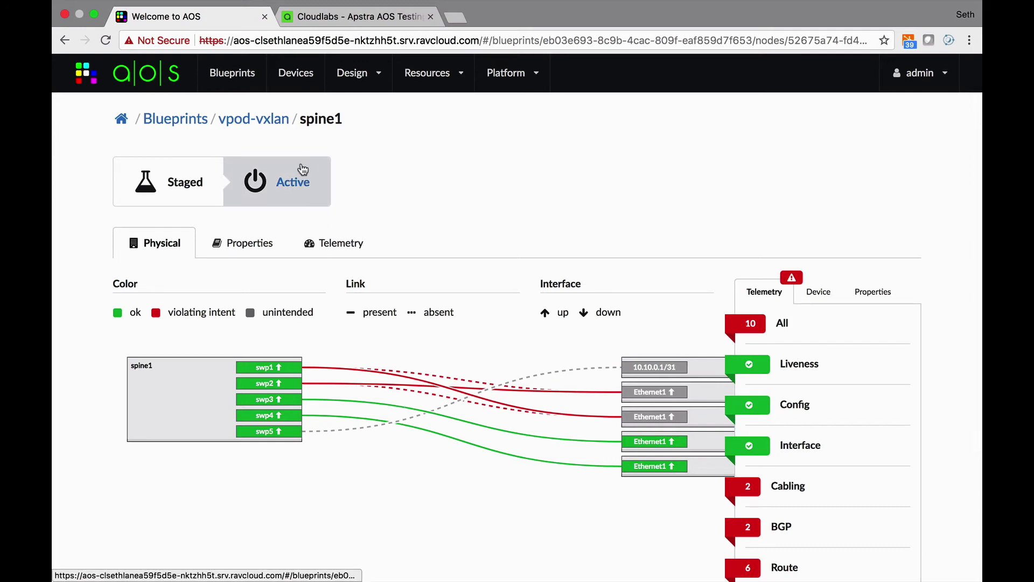
{"action": "left_click", "coordinate": [257, 120]}
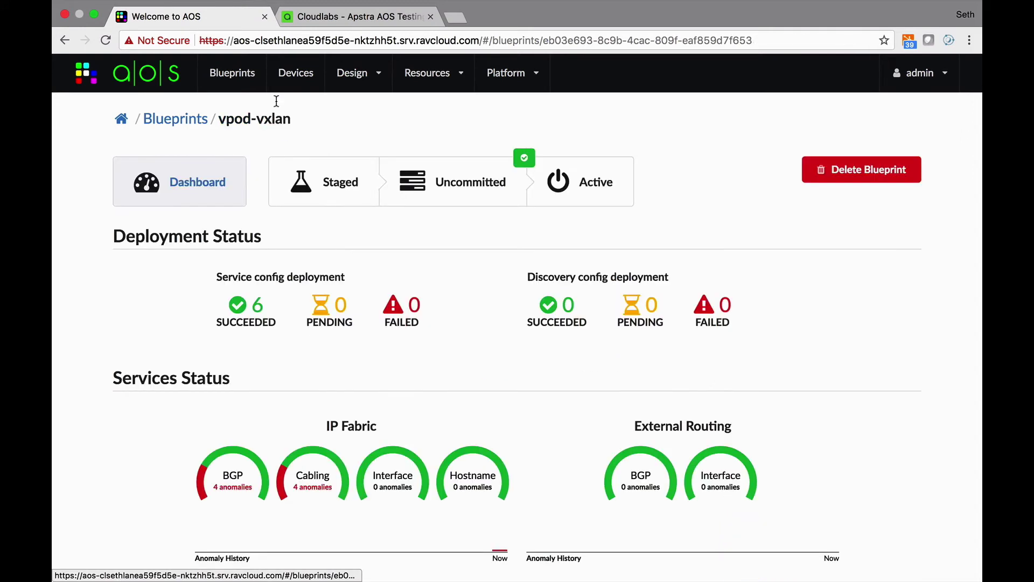
Step: Turn off the Spine1 cabling error simulation in Cloudlabs and return to the AOS dashboard
{"action": "left_click", "coordinate": [347, 20]}
{"action": "left_click", "coordinate": [477, 384]}
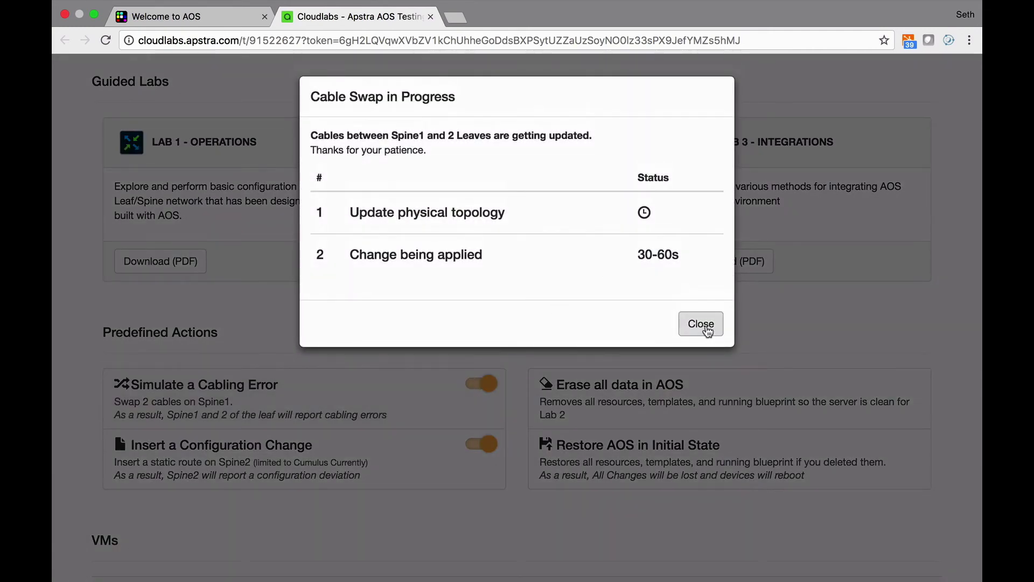
{"action": "left_click", "coordinate": [701, 324]}
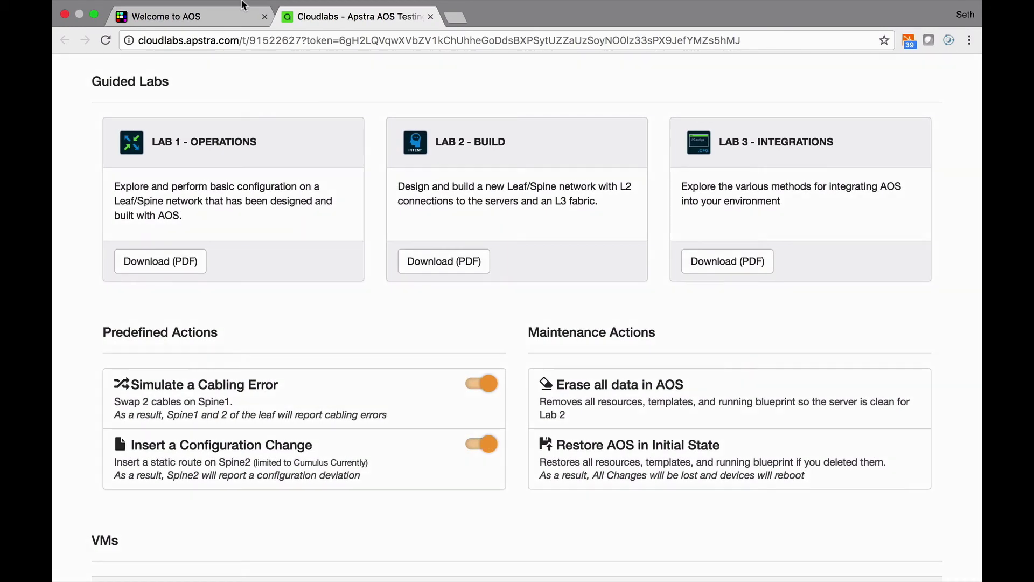
{"action": "left_click", "coordinate": [207, 36]}
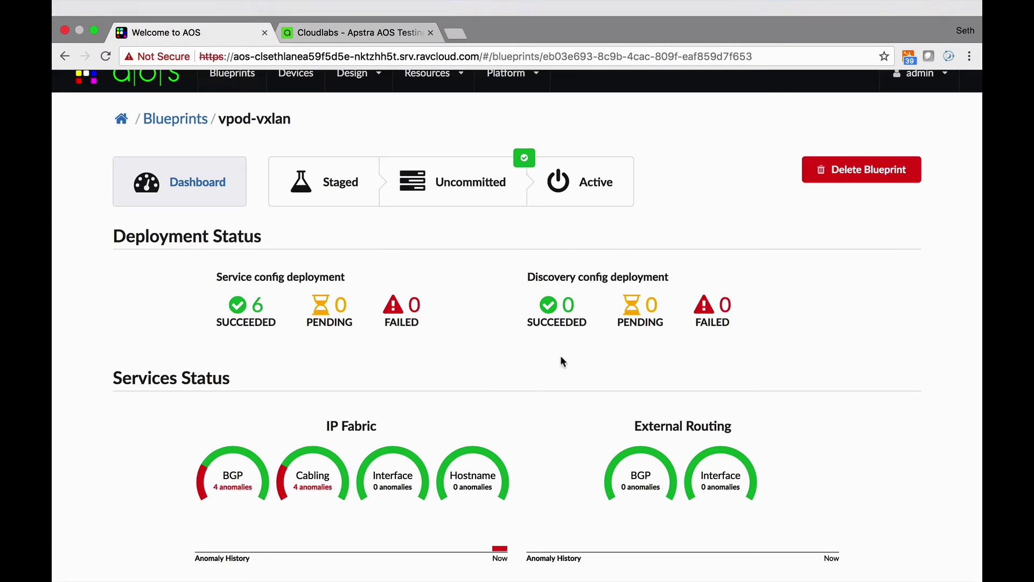
{"action": "scroll", "coordinate": [560, 355], "scroll_direction": "down", "scroll_amount": 10}
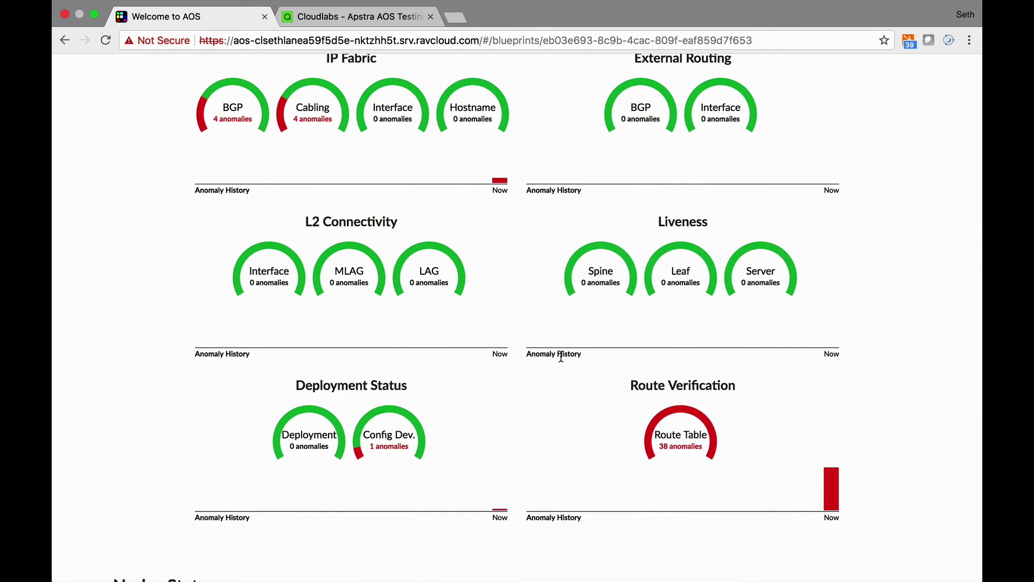
Step: Open the Config Dev anomalies and view spine2's config diff with the extra ip route 7.7.7.7/32
{"action": "scroll", "coordinate": [560, 356], "scroll_direction": "up", "scroll_amount": 4}
{"action": "scroll", "coordinate": [561, 357], "scroll_direction": "down", "scroll_amount": 4}
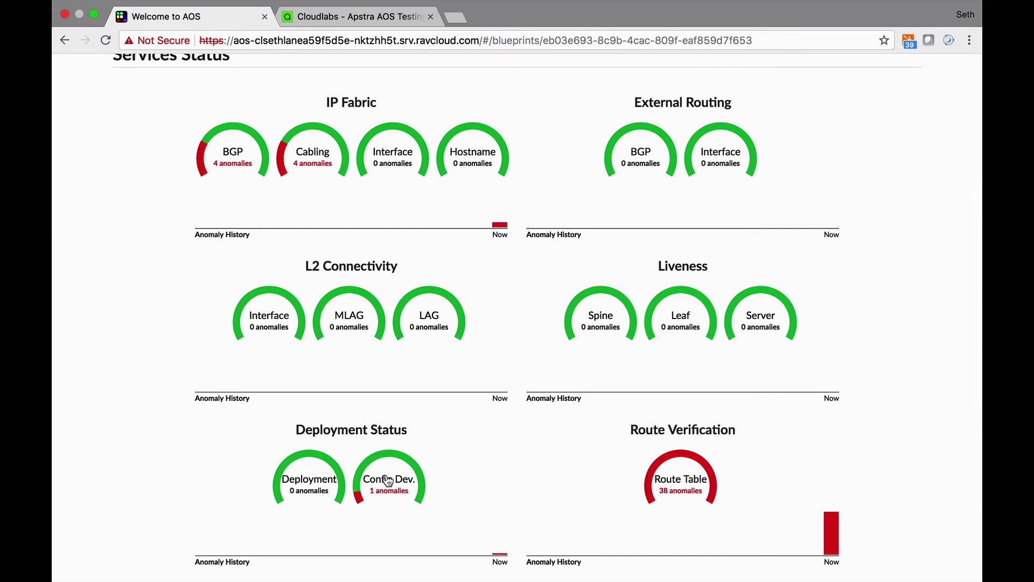
{"action": "left_click", "coordinate": [388, 480]}
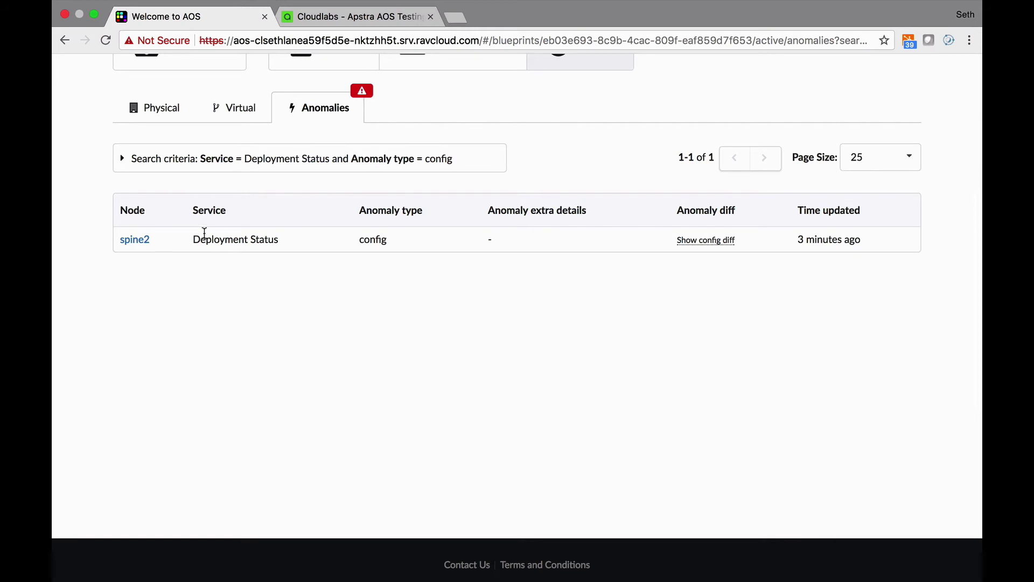
{"action": "left_click", "coordinate": [709, 238]}
{"action": "scroll", "coordinate": [639, 363], "scroll_direction": "down", "scroll_amount": 20}
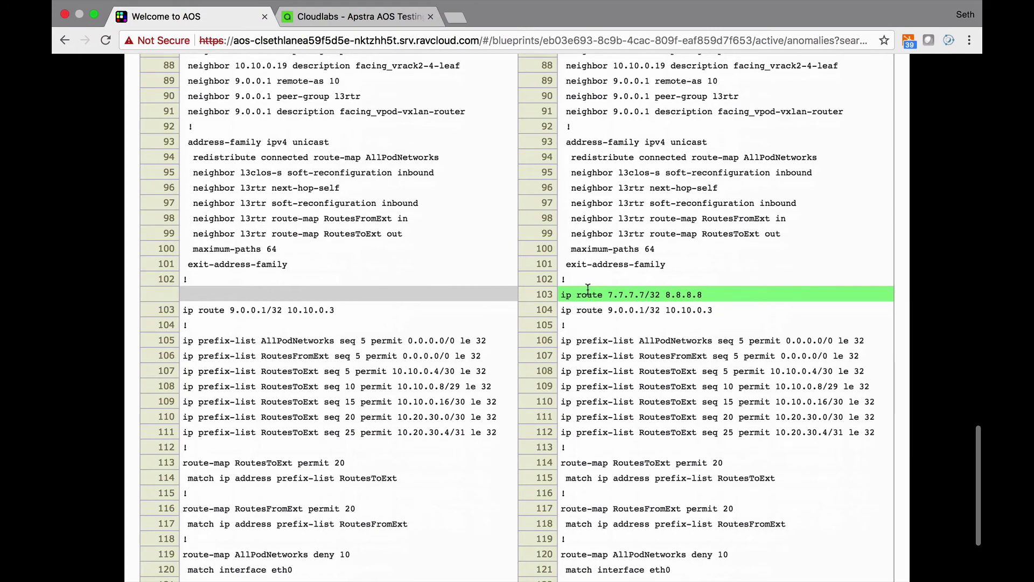
{"action": "scroll", "coordinate": [670, 327], "scroll_direction": "up", "scroll_amount": 20}
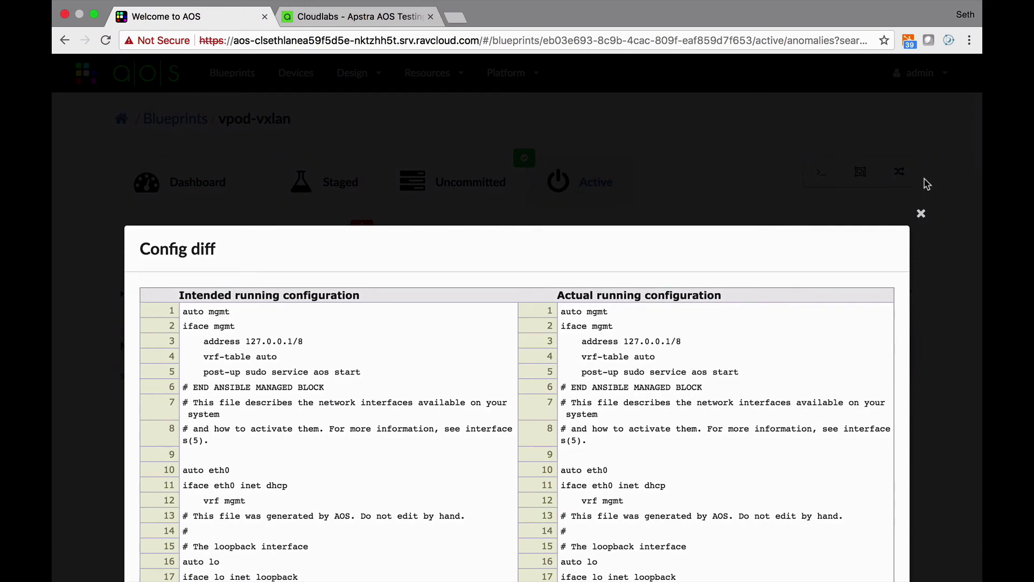
{"action": "left_click", "coordinate": [921, 215]}
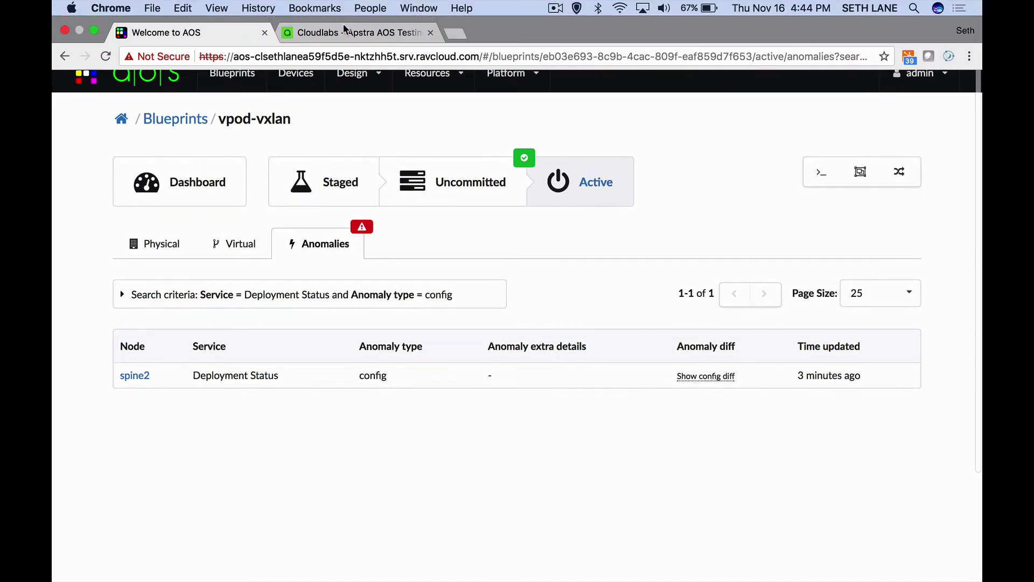
Step: Remove the inserted static route from Spine2 in Cloudlabs and return to the AOS anomalies page
{"action": "left_click", "coordinate": [346, 31]}
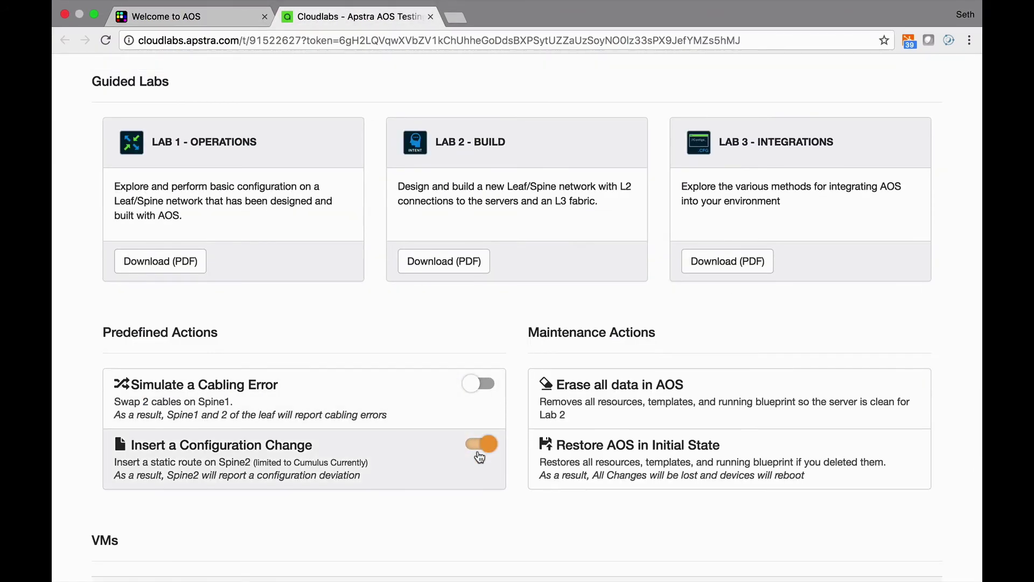
{"action": "left_click", "coordinate": [478, 446]}
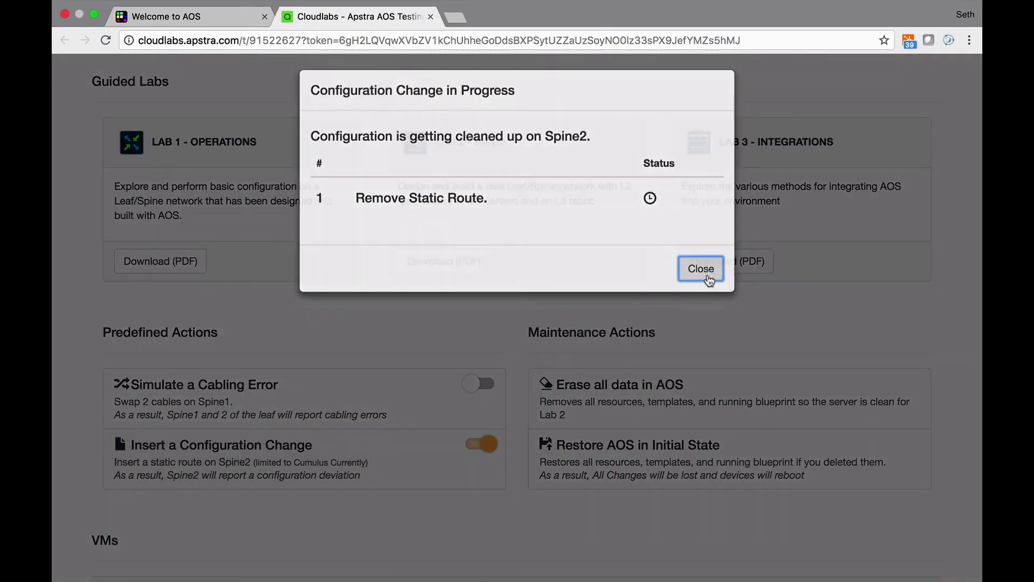
{"action": "left_click", "coordinate": [700, 269]}
{"action": "left_click", "coordinate": [223, 17]}
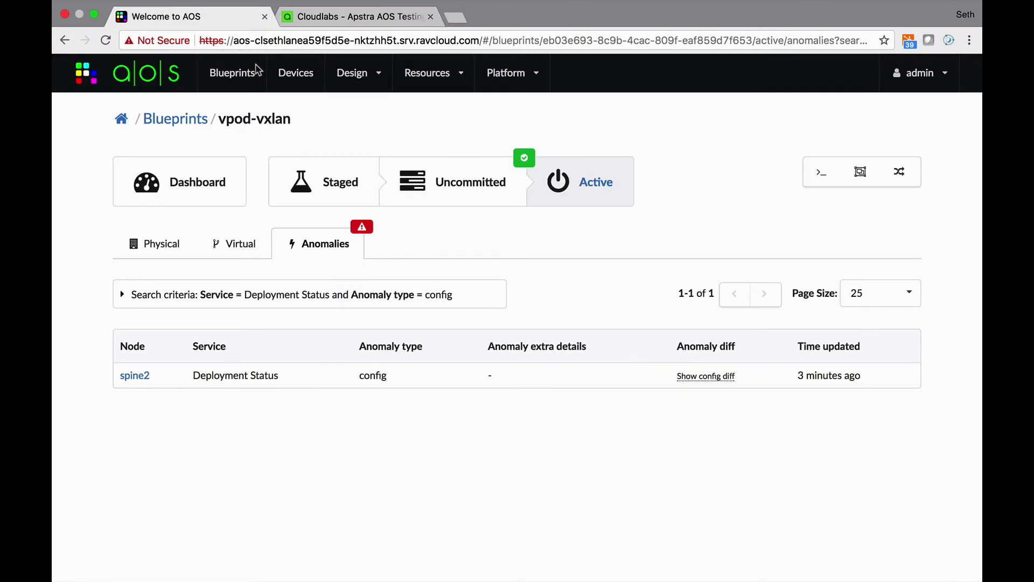
Step: Check the Services Status gauges: Config Dev at 0, only 2 Cabling anomalies remaining
{"action": "left_click", "coordinate": [211, 193]}
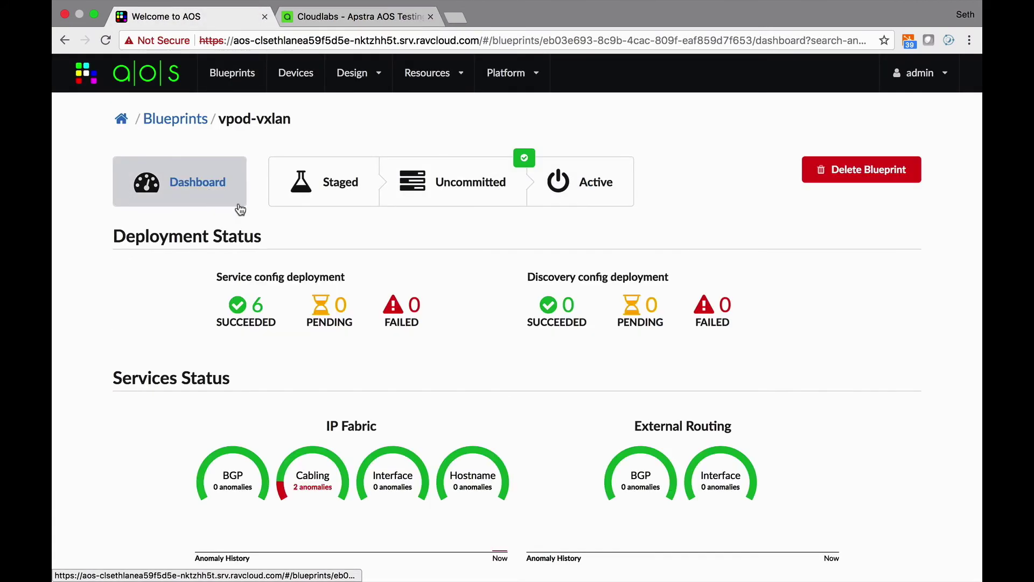
{"action": "scroll", "coordinate": [503, 382], "scroll_direction": "down", "scroll_amount": 6}
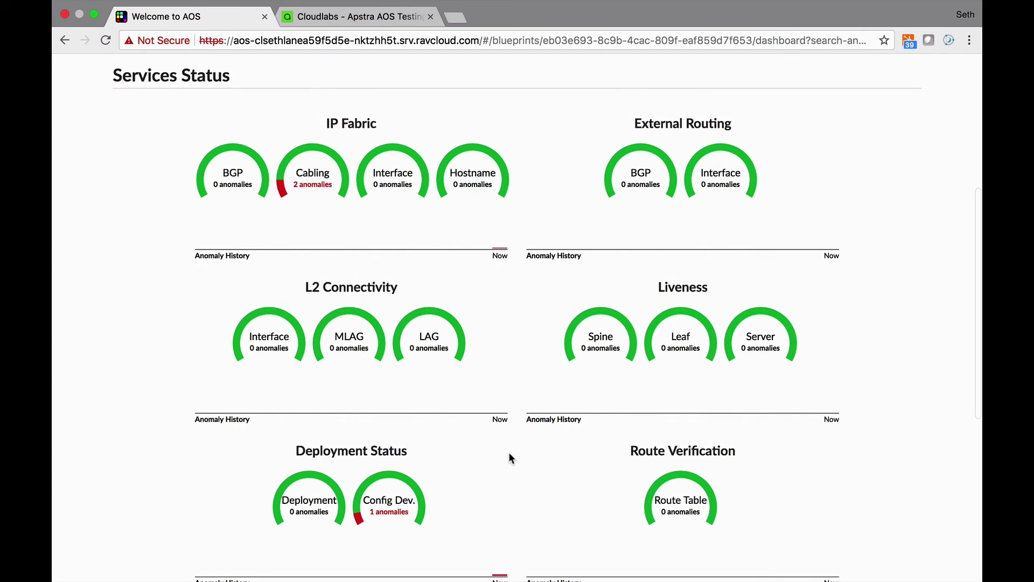
{"action": "scroll", "coordinate": [510, 456], "scroll_direction": "up", "scroll_amount": 4}
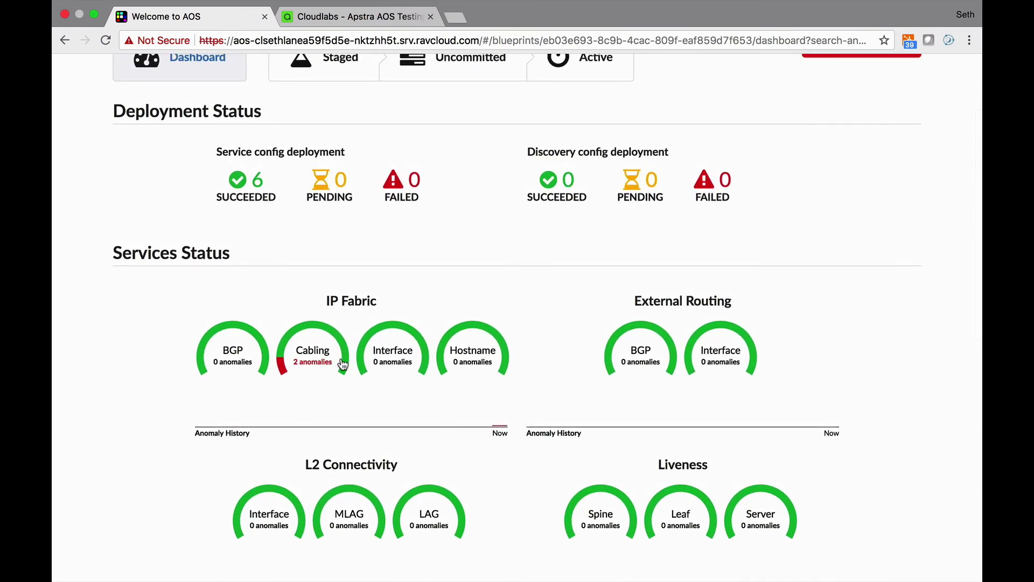
{"action": "scroll", "coordinate": [580, 391], "scroll_direction": "down", "scroll_amount": 2}
{"action": "scroll", "coordinate": [580, 395], "scroll_direction": "down", "scroll_amount": 3}
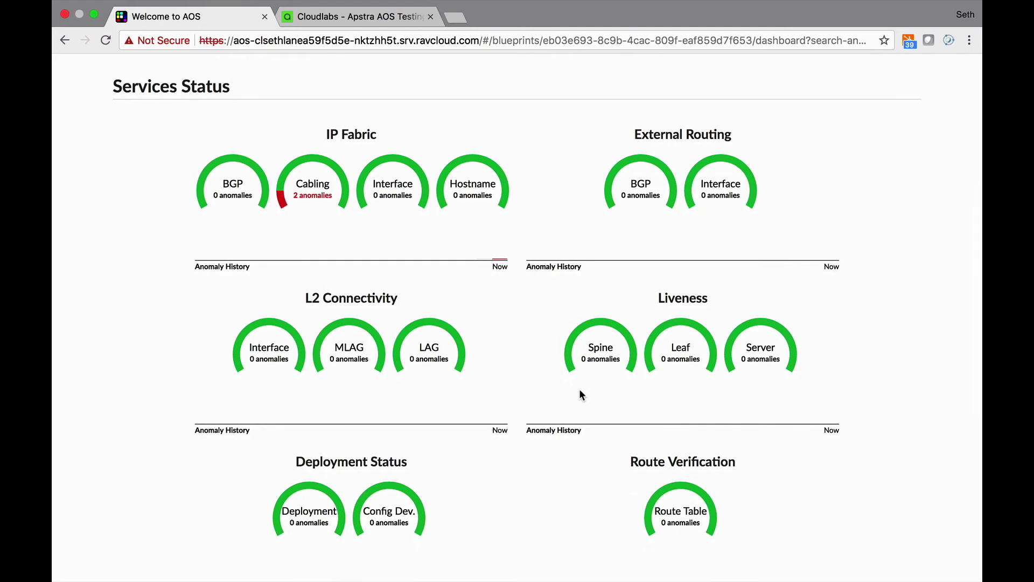